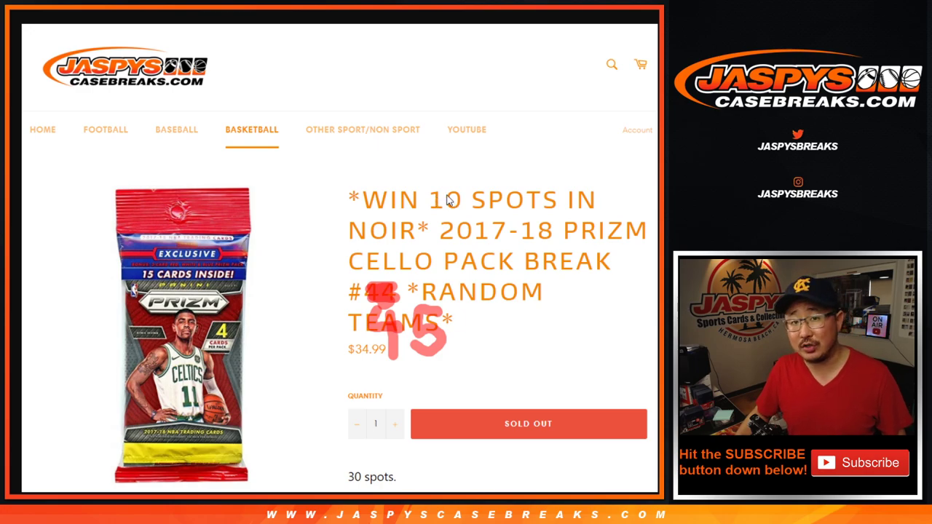
- Bring up the participant list in the Random List Generator and randomize the names three times
{"action": "key", "text": "ctrl+Tab"}
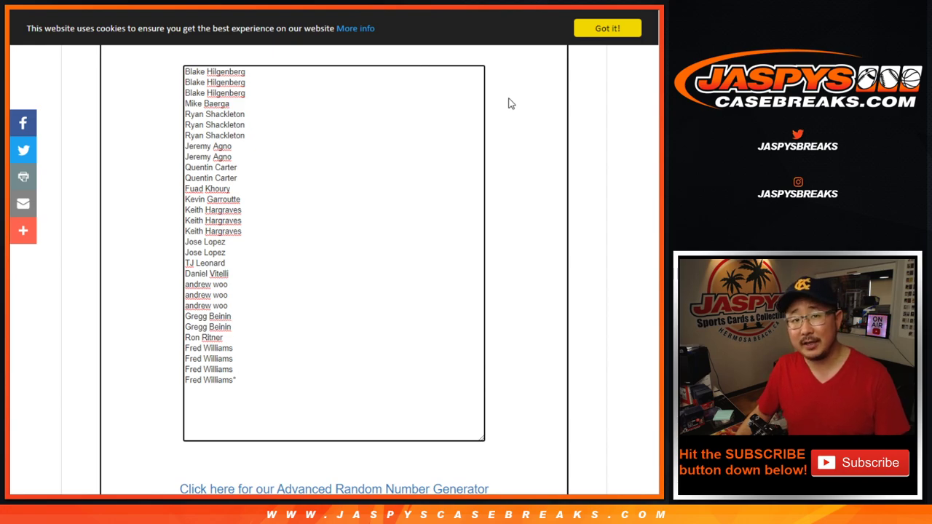
{"action": "key", "text": "ctrl+Tab"}
{"action": "key", "text": "ctrl+shift+Tab"}
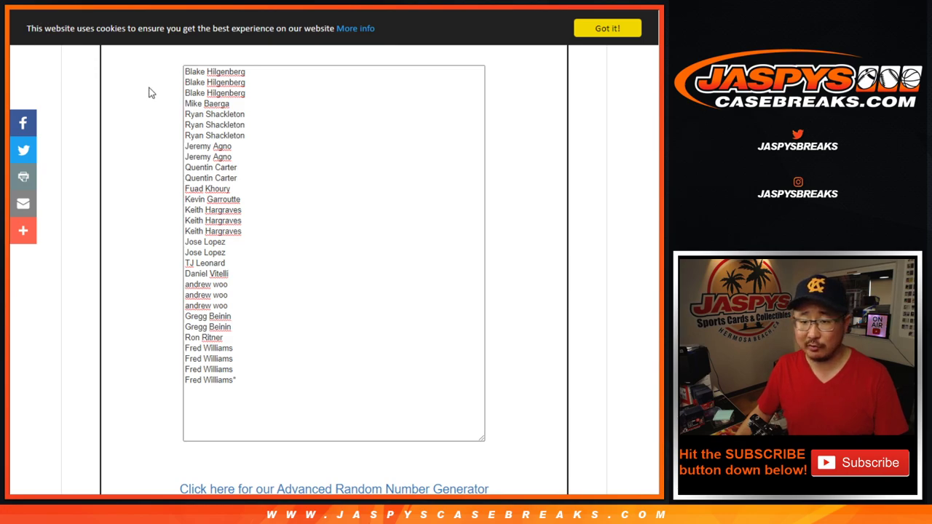
{"action": "key", "text": "alt+Tab"}
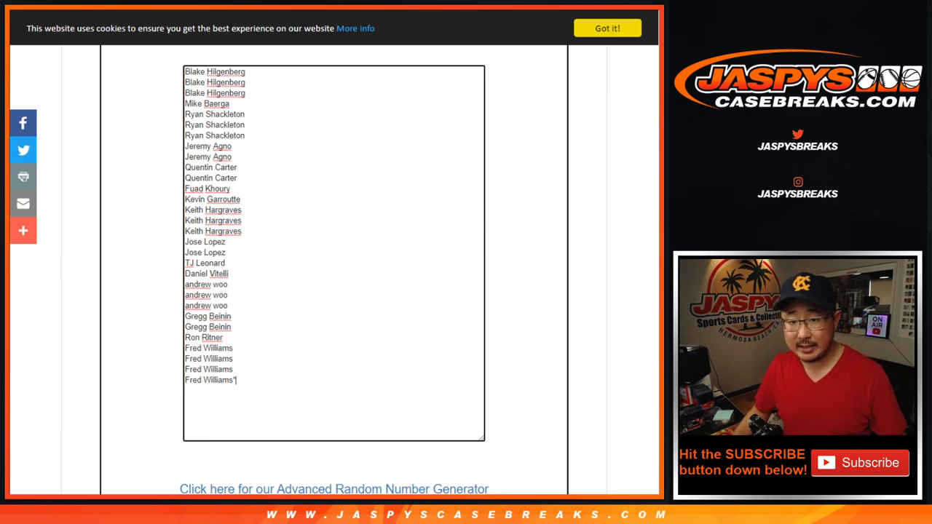
{"action": "scroll", "coordinate": [562, 284], "scroll_direction": "up", "scroll_amount": 1}
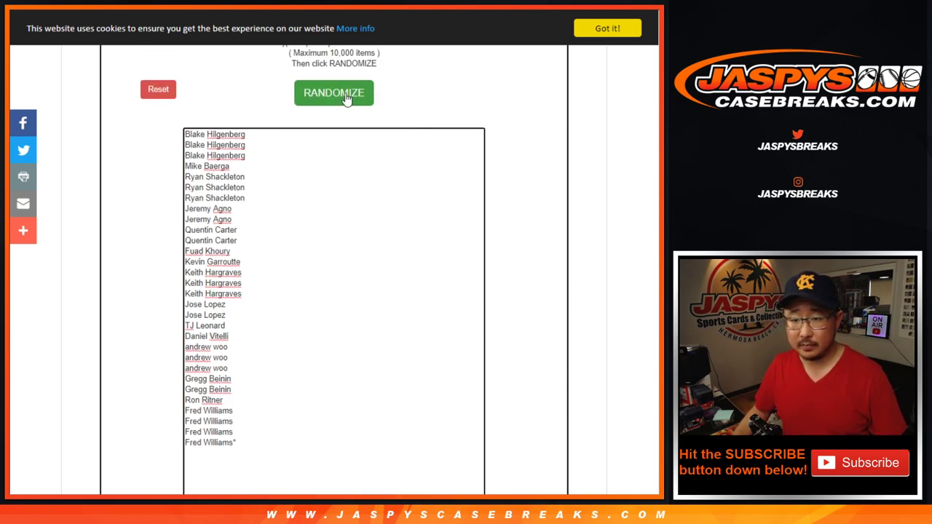
{"action": "scroll", "coordinate": [515, 229], "scroll_direction": "down", "scroll_amount": 3}
{"action": "scroll", "coordinate": [514, 229], "scroll_direction": "up", "scroll_amount": 3}
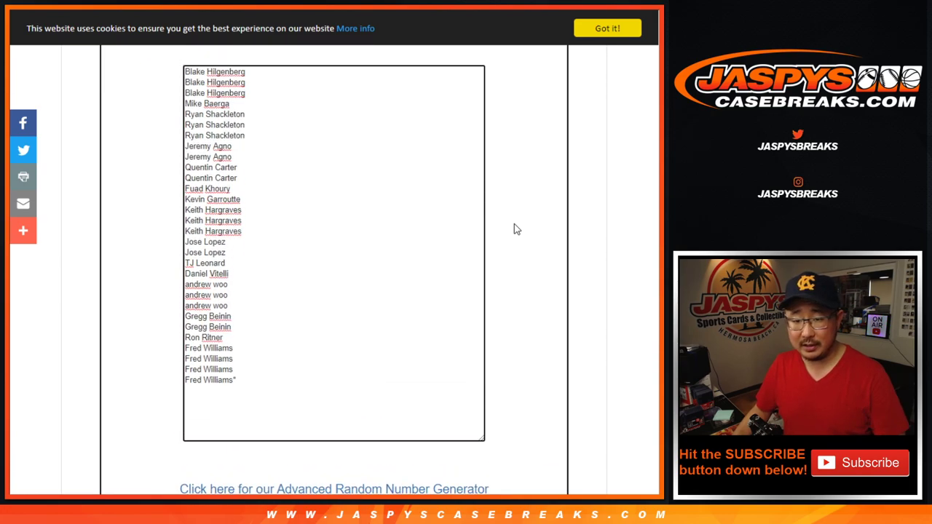
{"action": "left_click", "coordinate": [331, 95]}
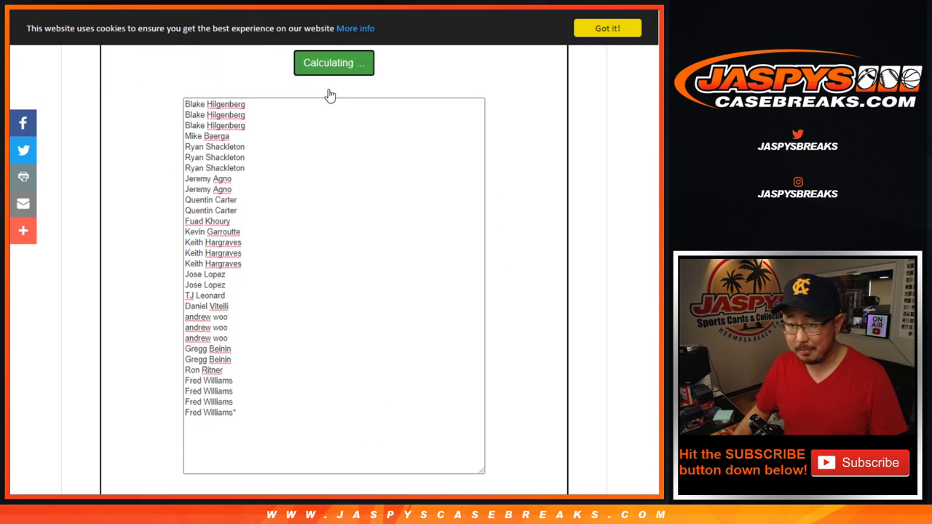
{"action": "left_click", "coordinate": [331, 95]}
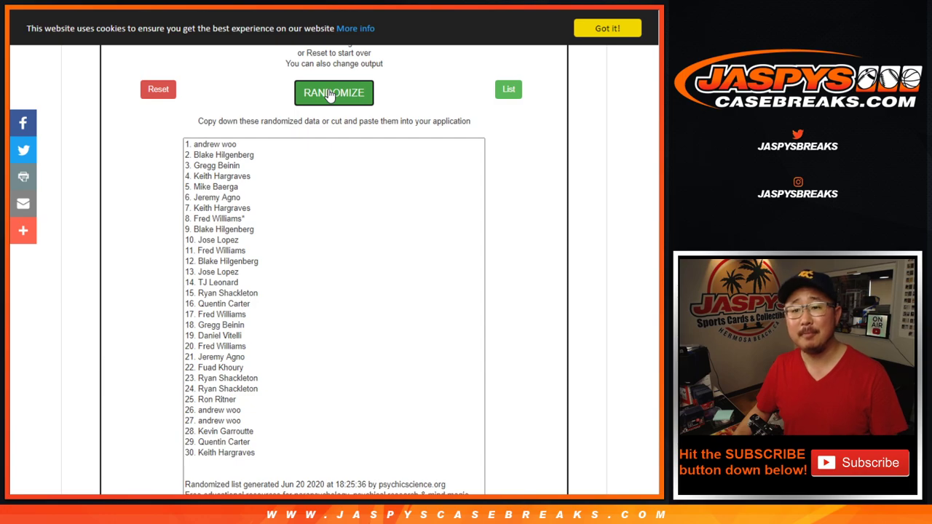
{"action": "left_click", "coordinate": [331, 96]}
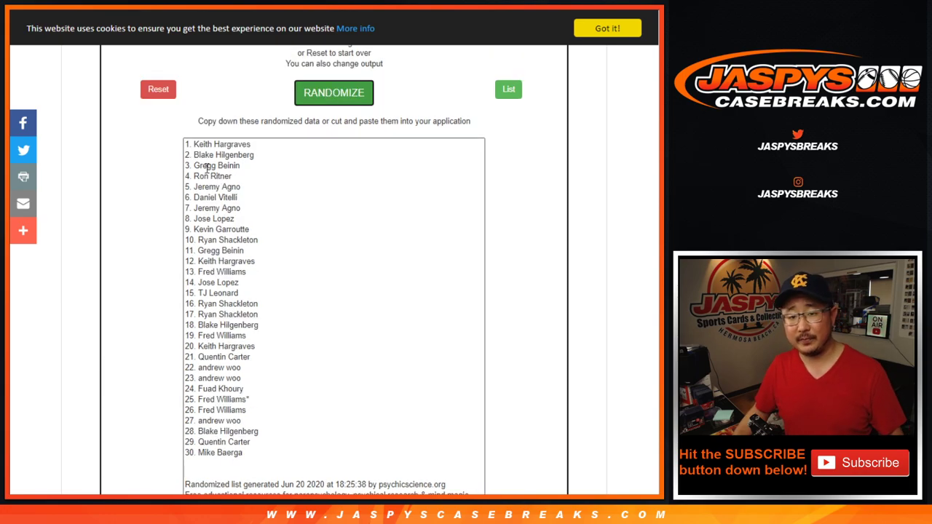
- Copy the 30 randomized, numbered names into column A of the Google Sheet starting at A1 and fit the column width
{"action": "left_click_drag", "start_coordinate": [187, 148], "coordinate": [276, 457]}
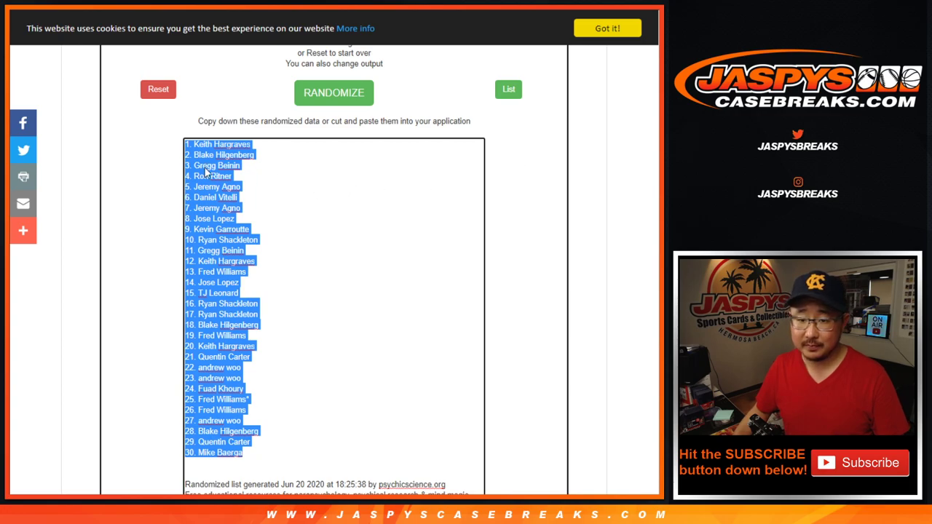
{"action": "key", "text": "alt+Tab"}
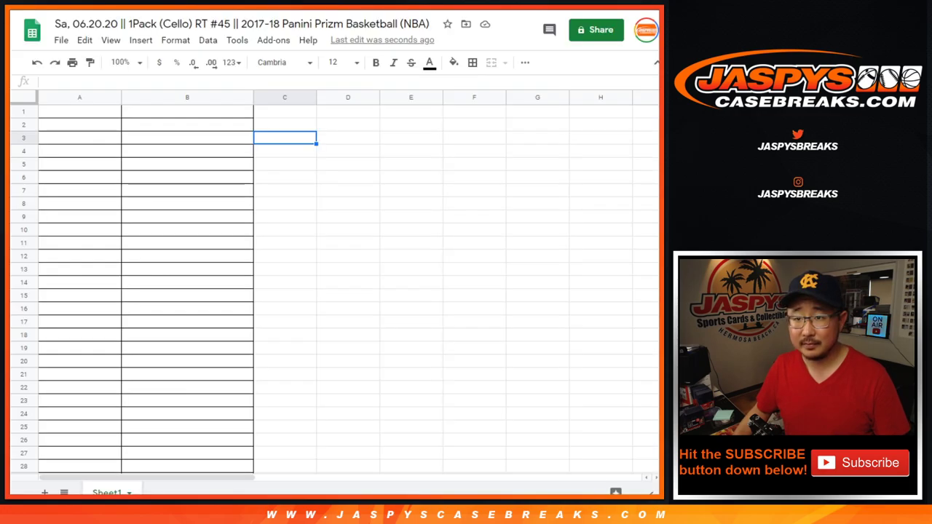
{"action": "left_click", "coordinate": [86, 115]}
{"action": "right_click", "coordinate": [86, 115]}
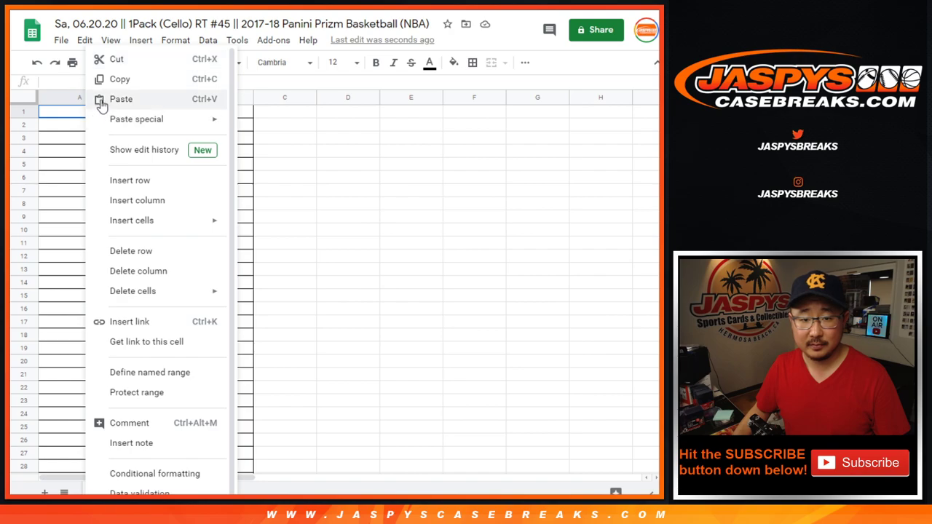
{"action": "left_click", "coordinate": [117, 97]}
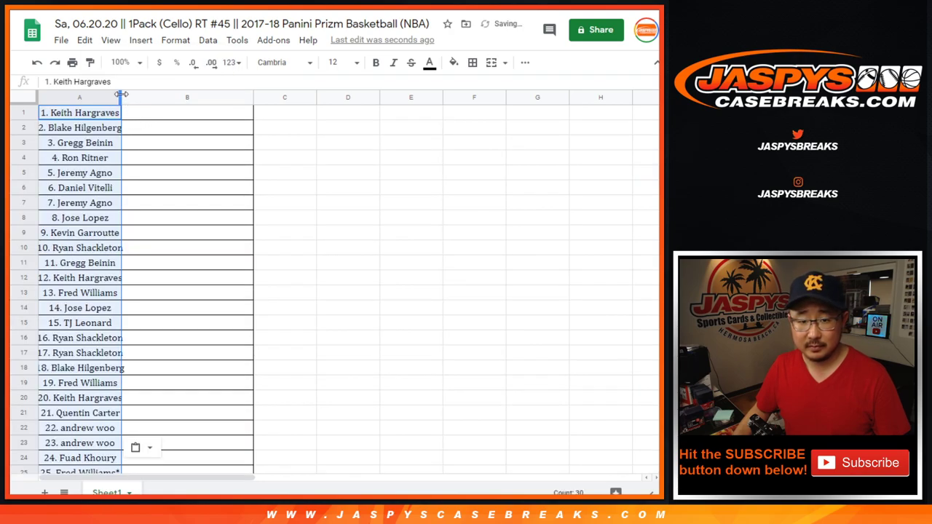
{"action": "double_click", "coordinate": [122, 97]}
{"action": "key", "text": "alt+Tab"}
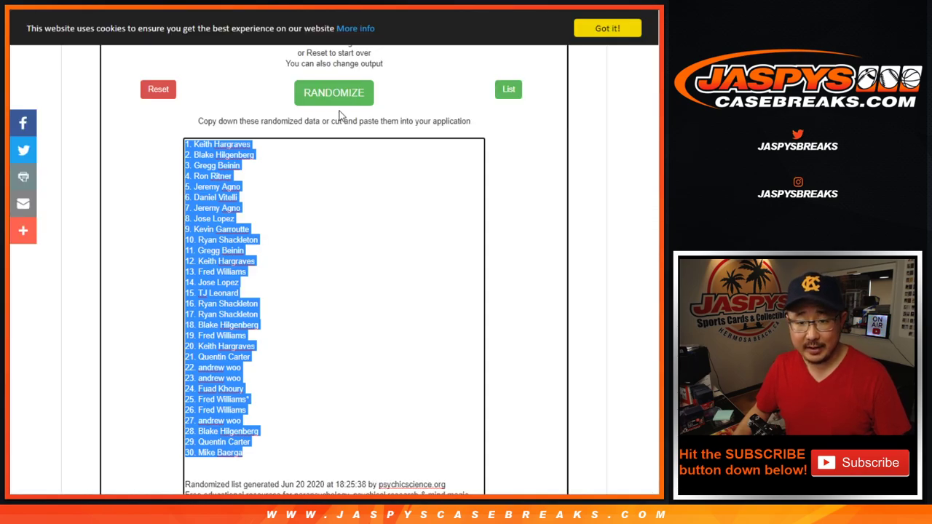
{"action": "key", "text": "alt+Tab"}
{"action": "scroll", "coordinate": [258, 258], "scroll_direction": "down", "scroll_amount": 1}
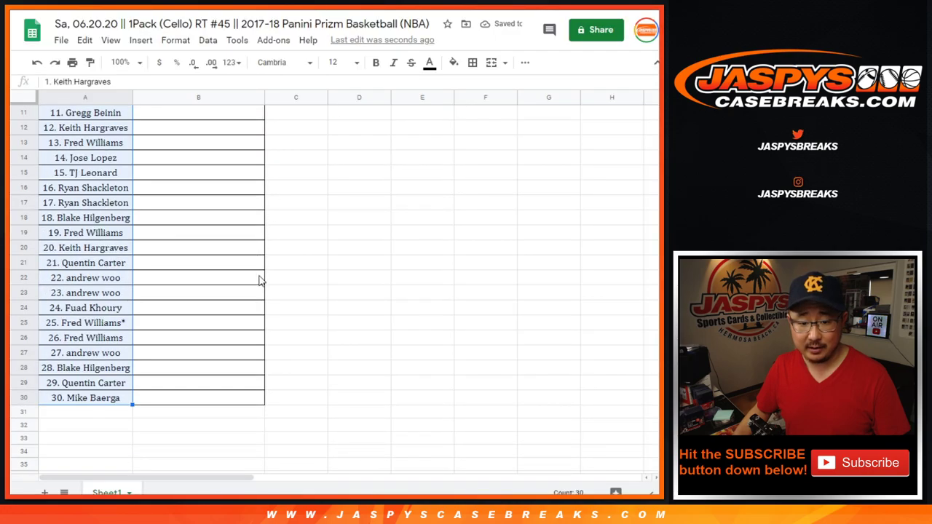
{"action": "scroll", "coordinate": [271, 276], "scroll_direction": "up", "scroll_amount": 4}
- Switch to the Random List Generator page holding the NBA teams and turn off numbered output
{"action": "key", "text": "alt+Tab"}
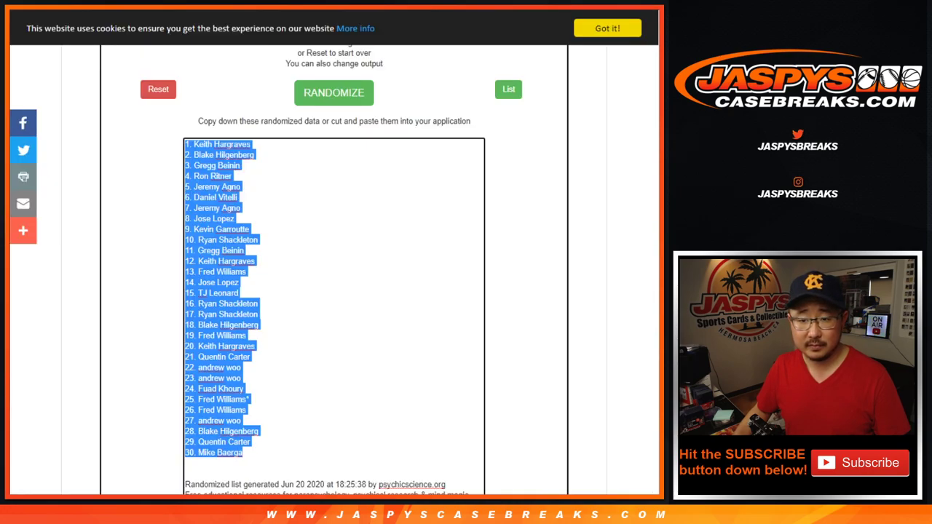
{"action": "key", "text": "ctrl+Tab"}
{"action": "scroll", "coordinate": [553, 153], "scroll_direction": "up", "scroll_amount": 3}
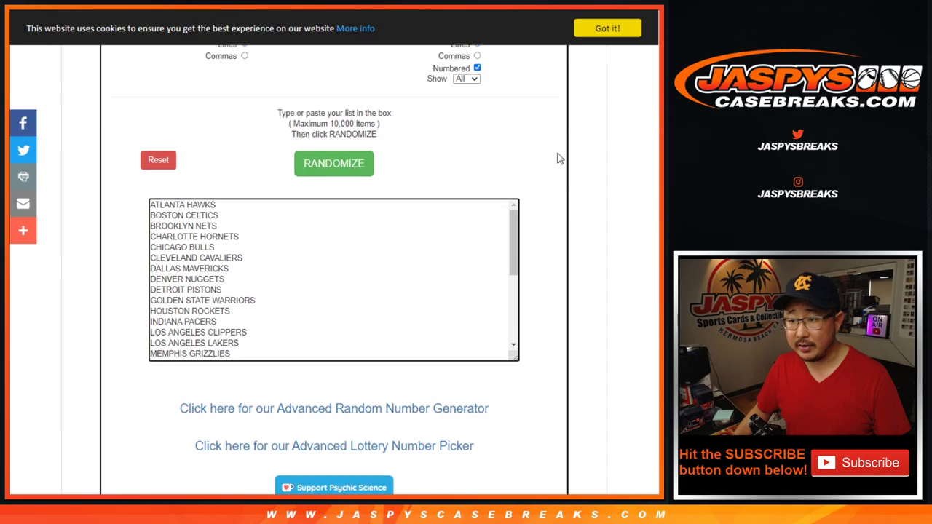
{"action": "left_click", "coordinate": [477, 194]}
{"action": "scroll", "coordinate": [557, 221], "scroll_direction": "down", "scroll_amount": 4}
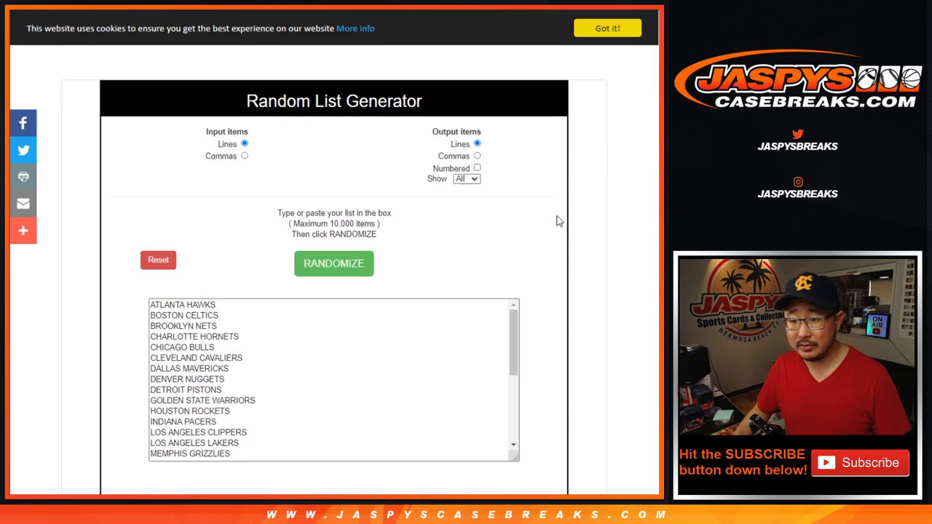
{"action": "scroll", "coordinate": [537, 187], "scroll_direction": "up", "scroll_amount": 2}
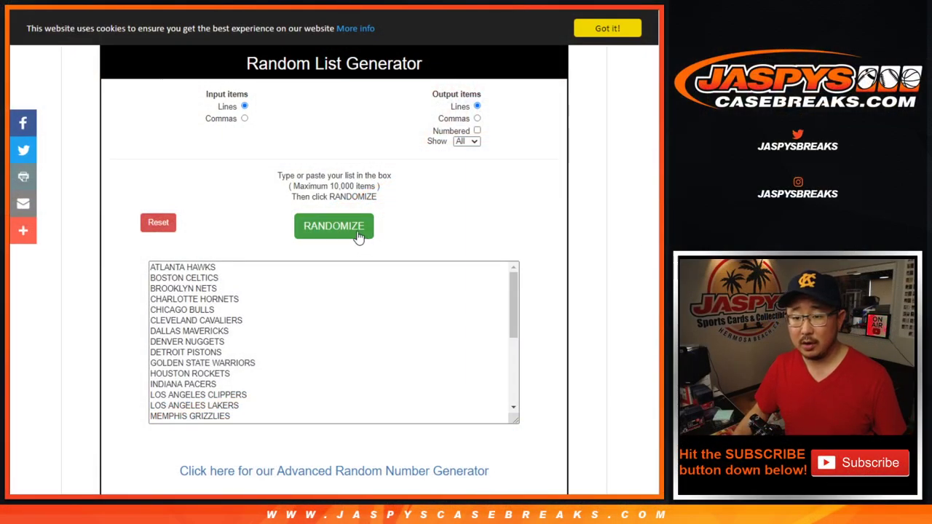
- Randomize the list of NBA teams three times
{"action": "left_click", "coordinate": [358, 239]}
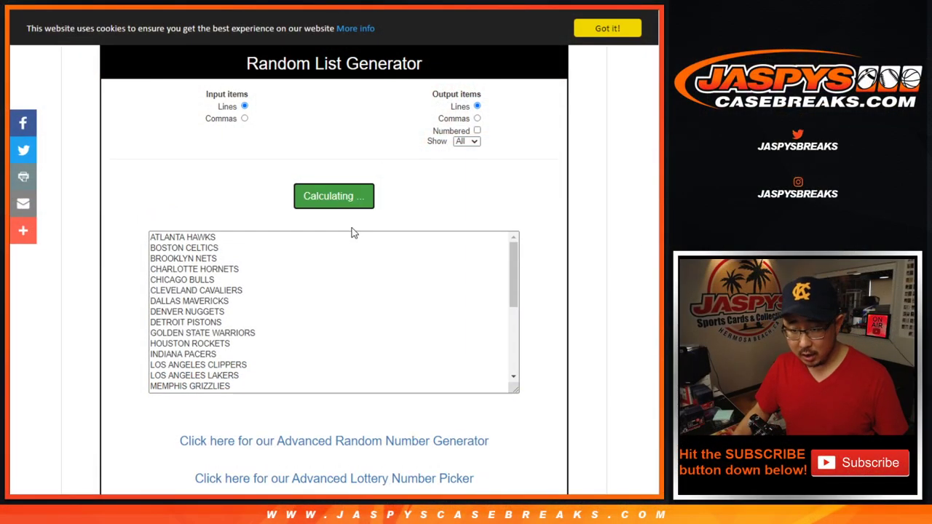
{"action": "left_click", "coordinate": [342, 229]}
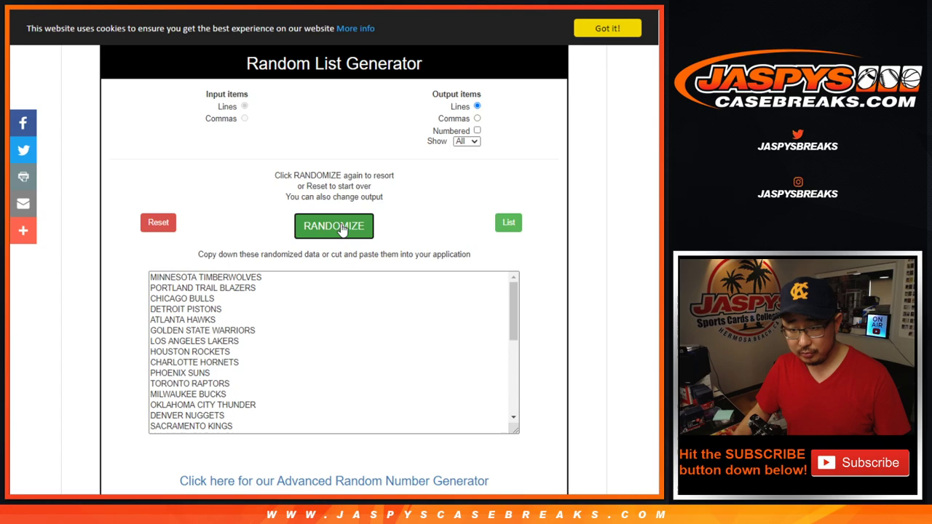
{"action": "left_click", "coordinate": [342, 230]}
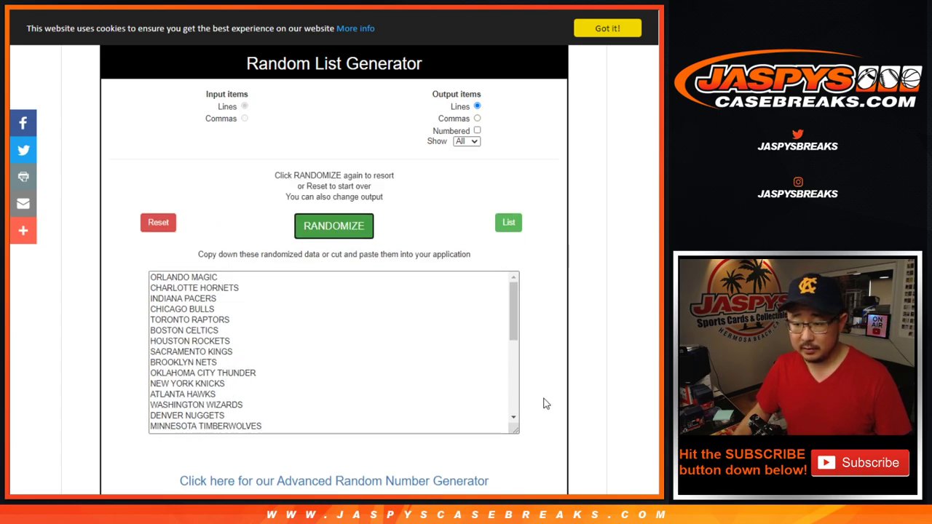
- Enlarge the results box, copy all 30 randomized teams, and paste them into the Google Sheet starting at B1
{"action": "scroll", "coordinate": [543, 379], "scroll_direction": "down", "scroll_amount": 3}
{"action": "left_click_drag", "start_coordinate": [509, 240], "coordinate": [531, 434]}
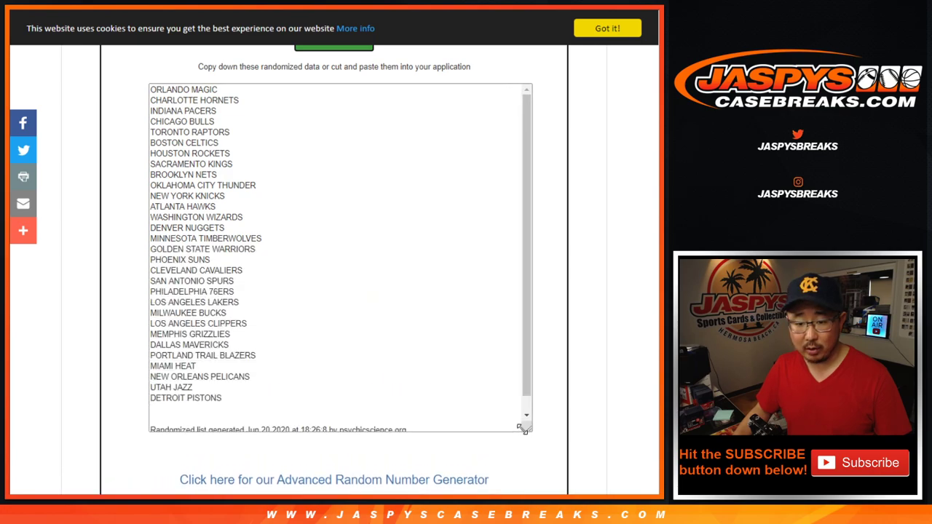
{"action": "left_click_drag", "start_coordinate": [153, 91], "coordinate": [247, 397]}
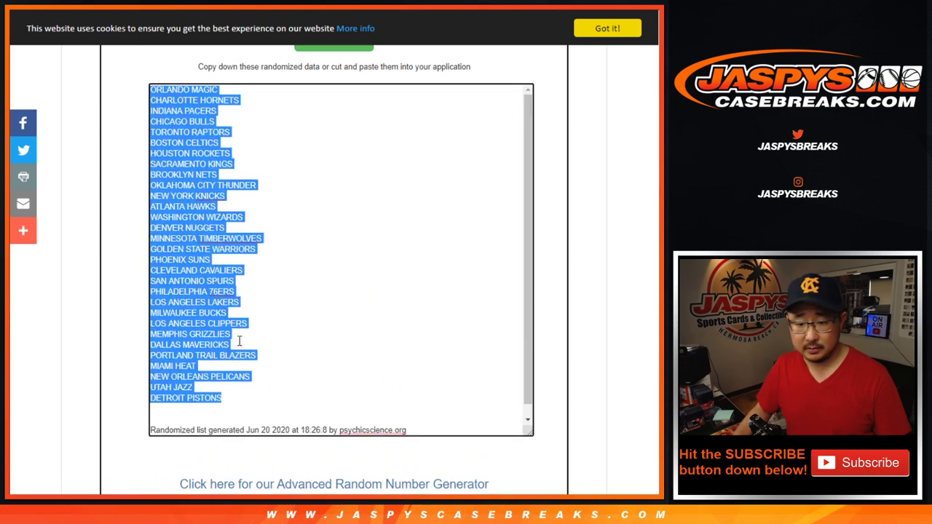
{"action": "key", "text": "ctrl+c"}
{"action": "key", "text": "alt+Tab"}
{"action": "left_click", "coordinate": [173, 113]}
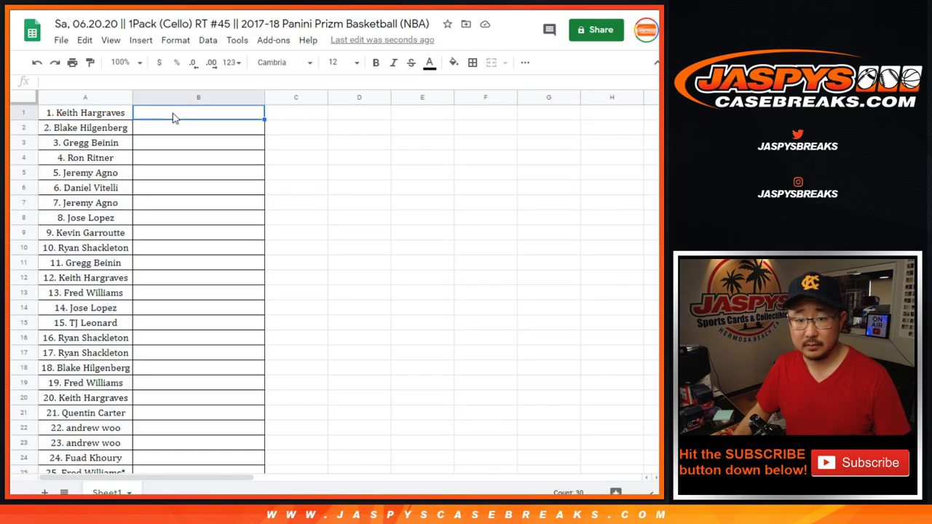
{"action": "right_click", "coordinate": [175, 113]}
{"action": "left_click", "coordinate": [197, 97]}
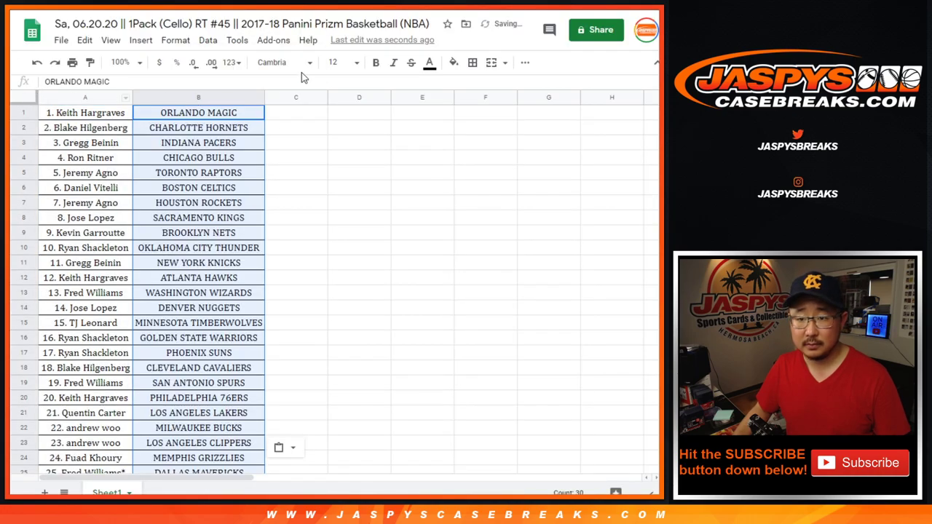
- Set the font size of the whole sheet to 12
{"action": "key", "text": "ctrl+a"}
{"action": "left_click", "coordinate": [334, 63]}
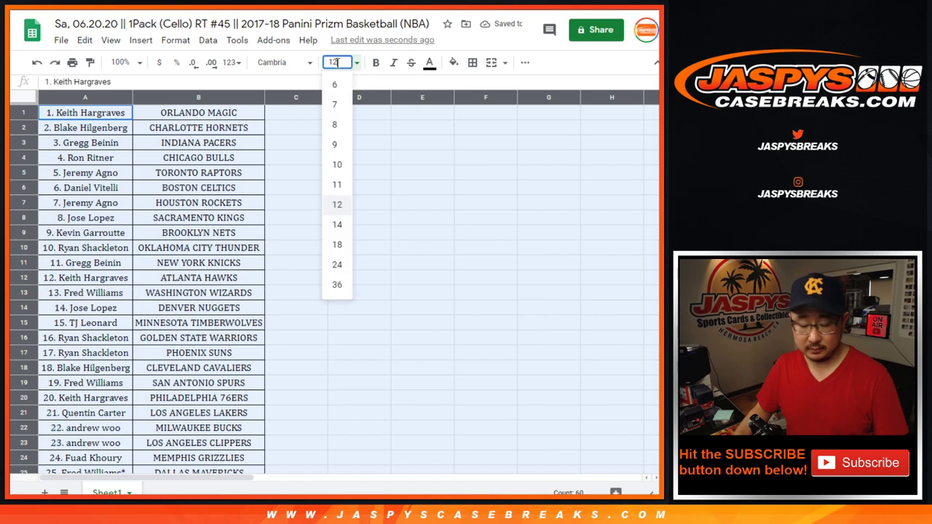
{"action": "key", "text": "Return"}
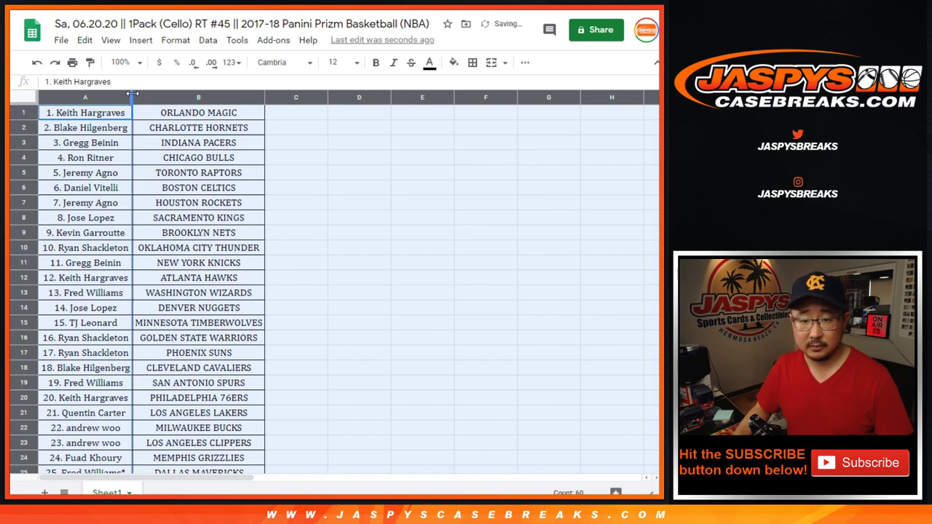
- Highlight the first 15 name and team pairings in A1:B15 and set the sheet zoom to 125%
{"action": "left_click", "coordinate": [83, 119]}
{"action": "left_click", "coordinate": [167, 329], "text": "shift"}
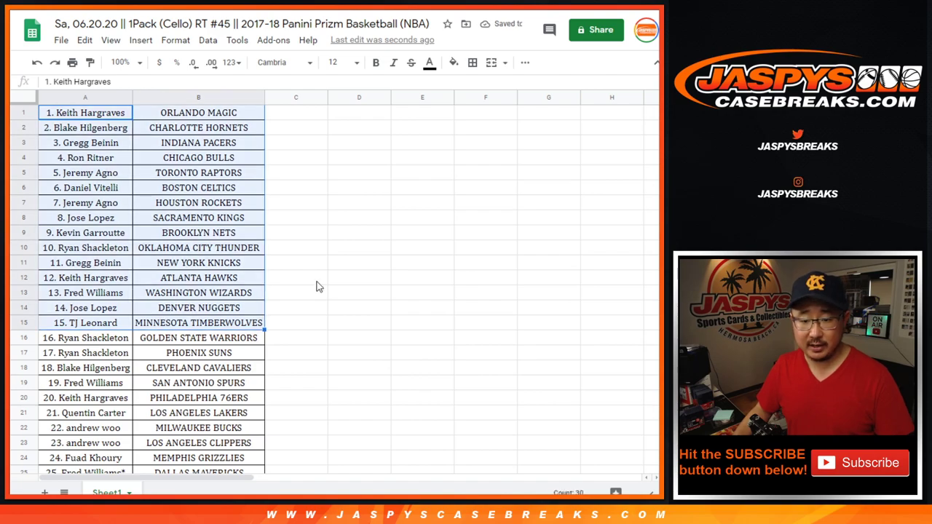
{"action": "left_click", "coordinate": [124, 62]}
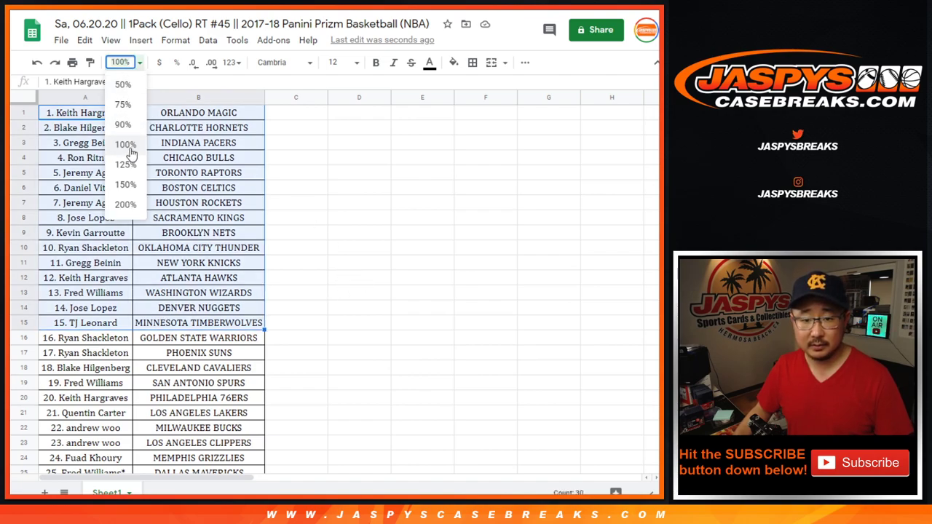
{"action": "left_click", "coordinate": [125, 168]}
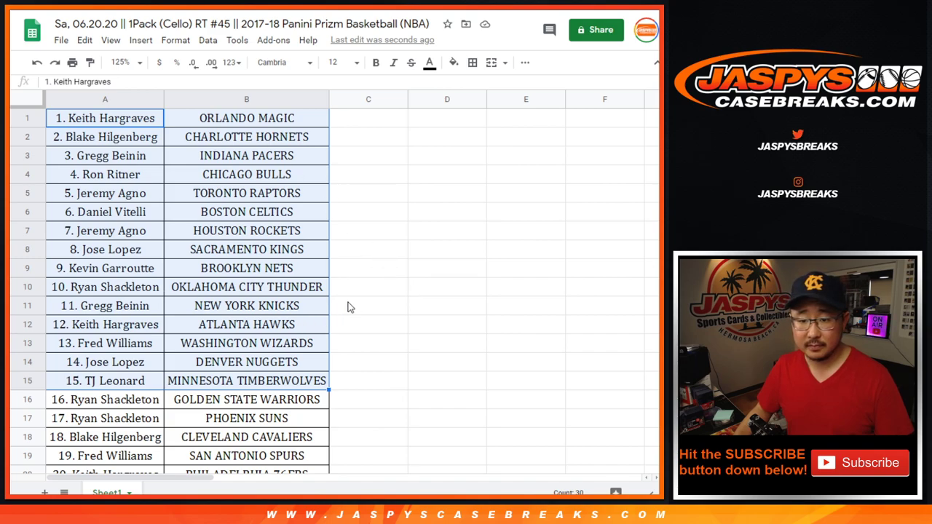
- Review the pairings in A16:B30 by highlighting them, and highlight the Boston Celtics row
{"action": "scroll", "coordinate": [343, 306], "scroll_direction": "down", "scroll_amount": 3}
{"action": "left_click", "coordinate": [133, 179]}
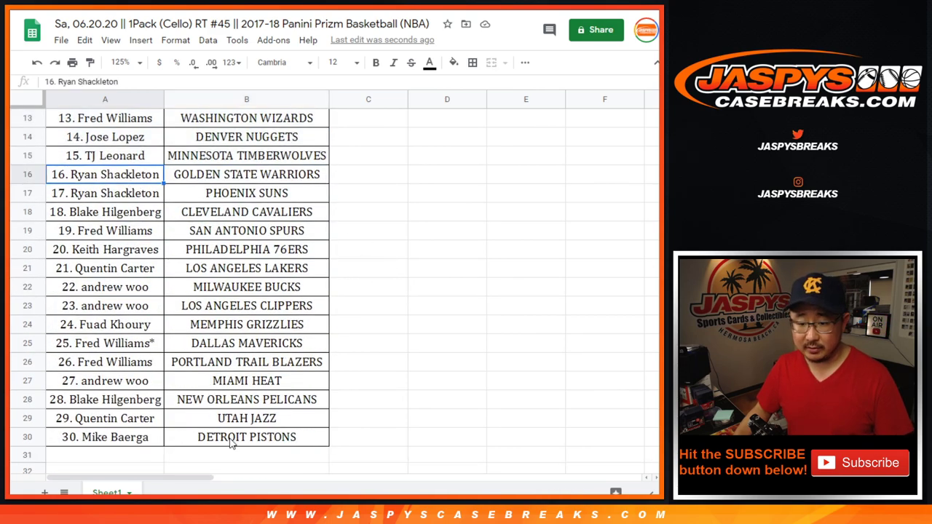
{"action": "left_click", "coordinate": [231, 439], "text": "shift"}
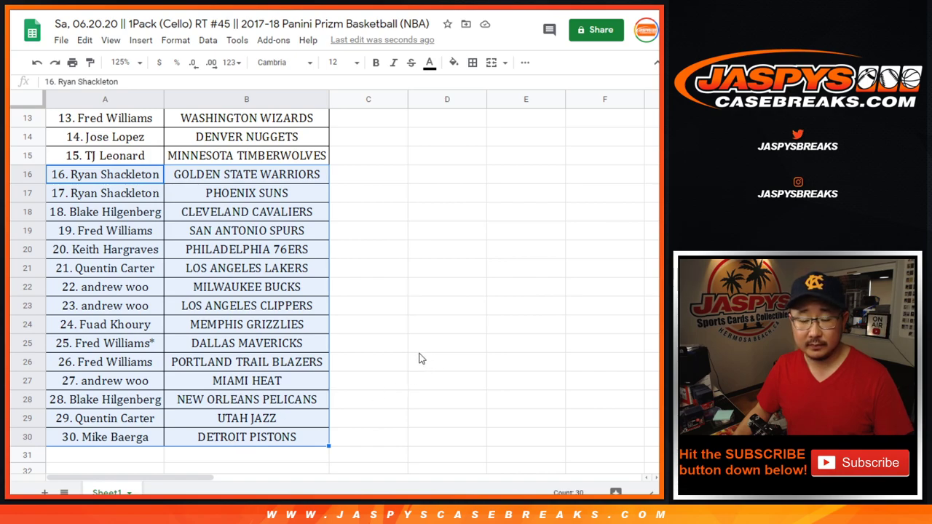
{"action": "scroll", "coordinate": [386, 346], "scroll_direction": "up", "scroll_amount": 5}
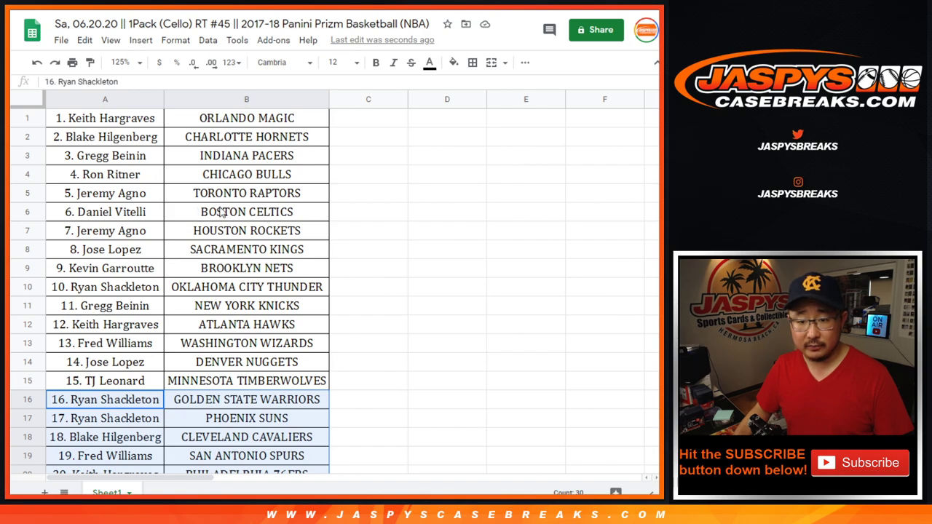
{"action": "left_click", "coordinate": [29, 211]}
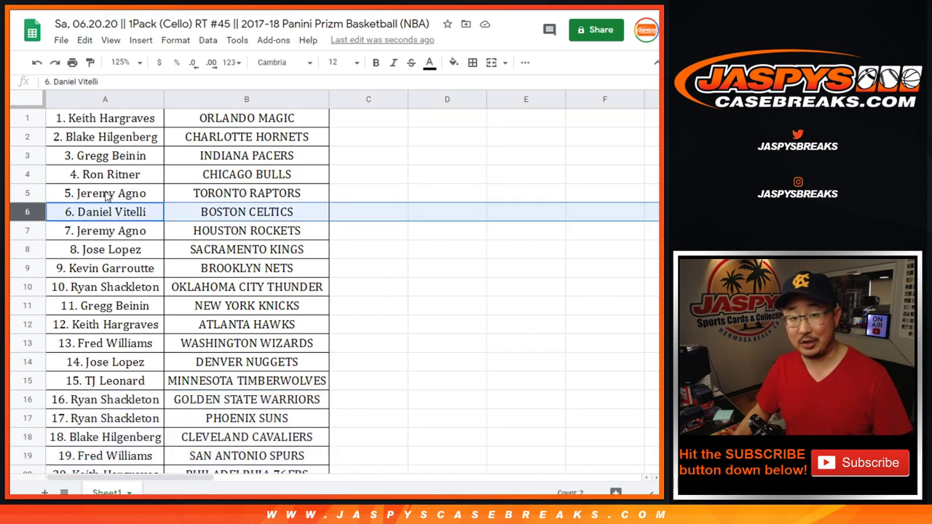
- Sort the whole sheet by the team names in column B, from A to Z
{"action": "left_click", "coordinate": [247, 102]}
{"action": "left_click", "coordinate": [207, 40]}
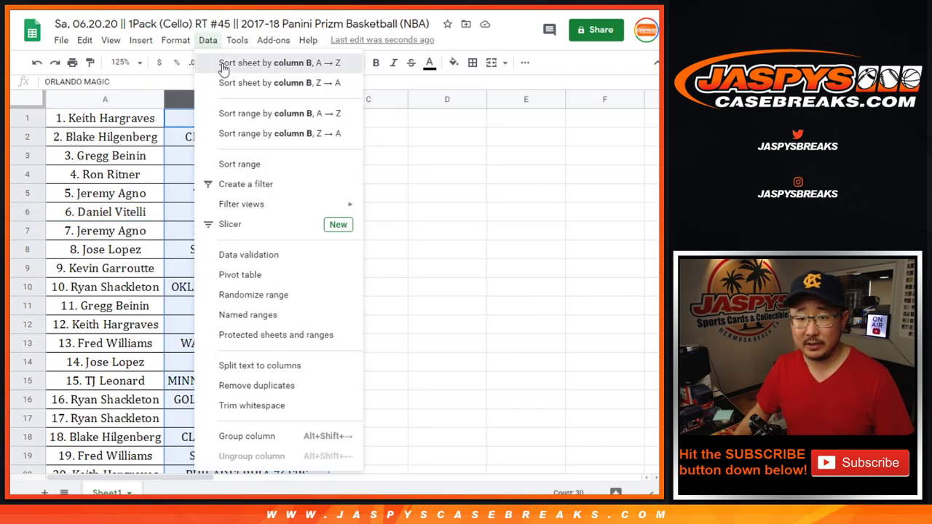
{"action": "left_click", "coordinate": [224, 68]}
- Apply all borders to the entire table of participants and teams in A1:B30
{"action": "left_click", "coordinate": [129, 155]}
{"action": "key", "text": "ctrl+a"}
{"action": "left_click", "coordinate": [473, 62]}
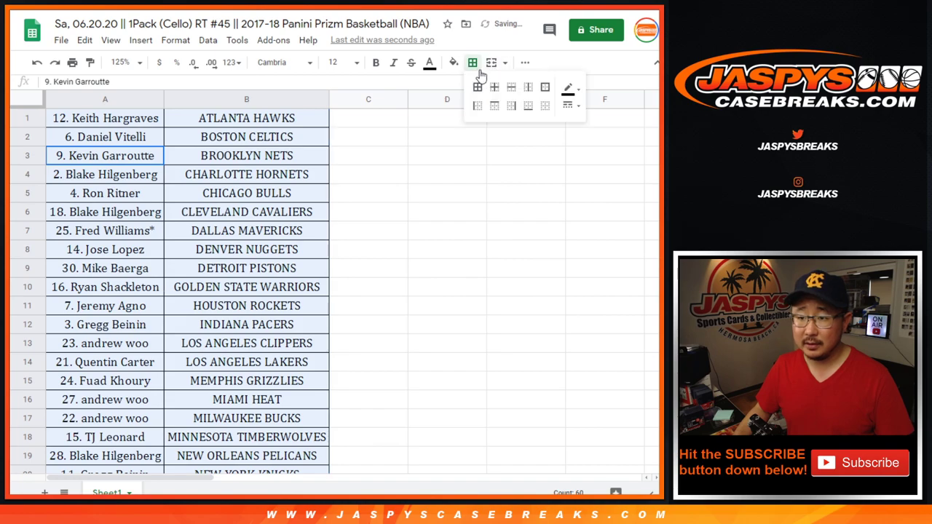
{"action": "left_click", "coordinate": [478, 87]}
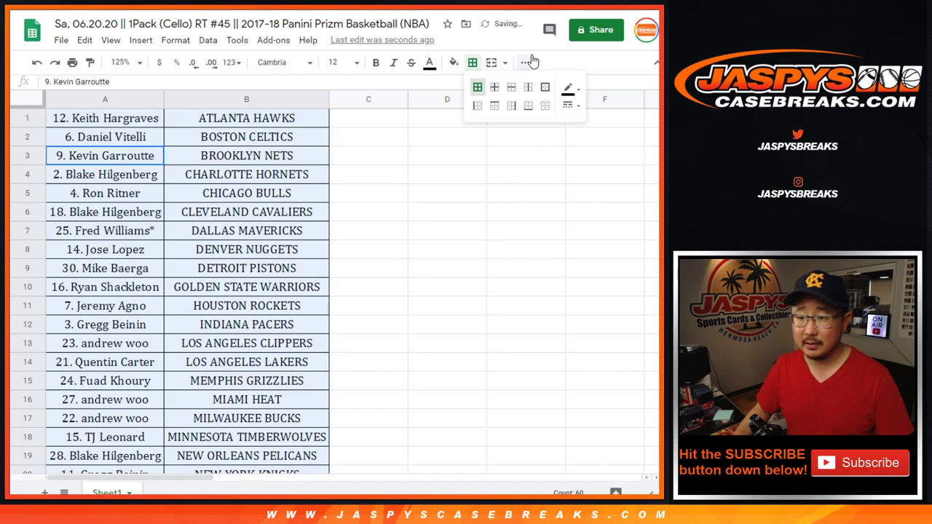
- Print the sorted sheet of participant and team pairings
{"action": "left_click", "coordinate": [72, 64]}
{"action": "left_click", "coordinate": [632, 33]}
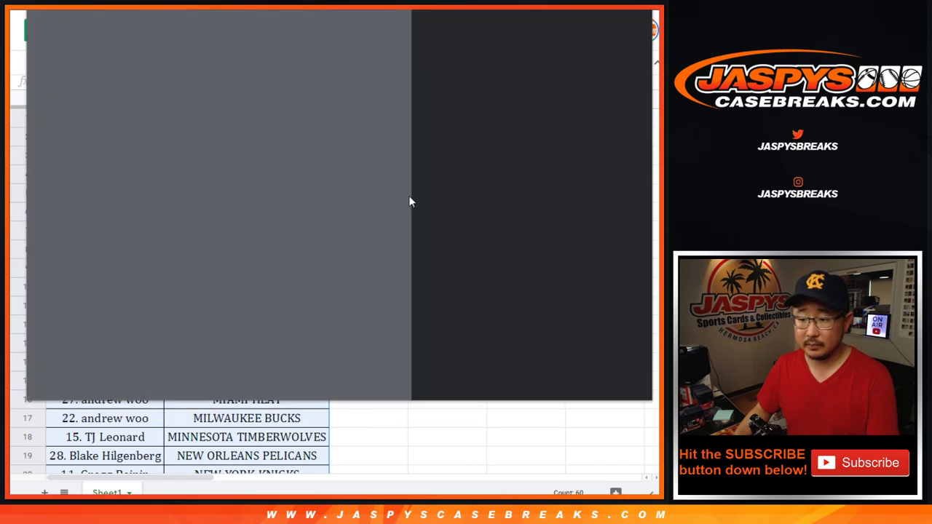
{"action": "key", "text": "Return"}
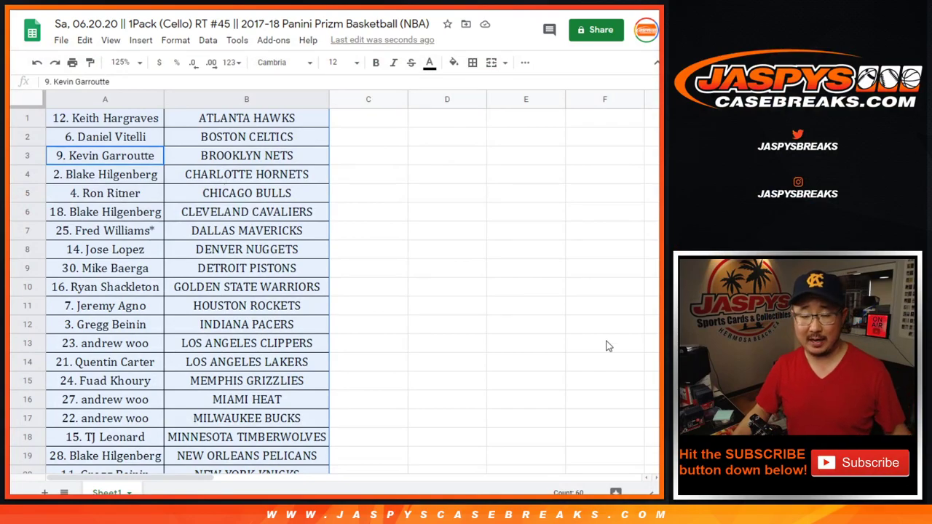
- Set the sheet zoom to 80%
{"action": "left_click", "coordinate": [119, 62]}
{"action": "type", "text": "80"}
{"action": "key", "text": "Return"}
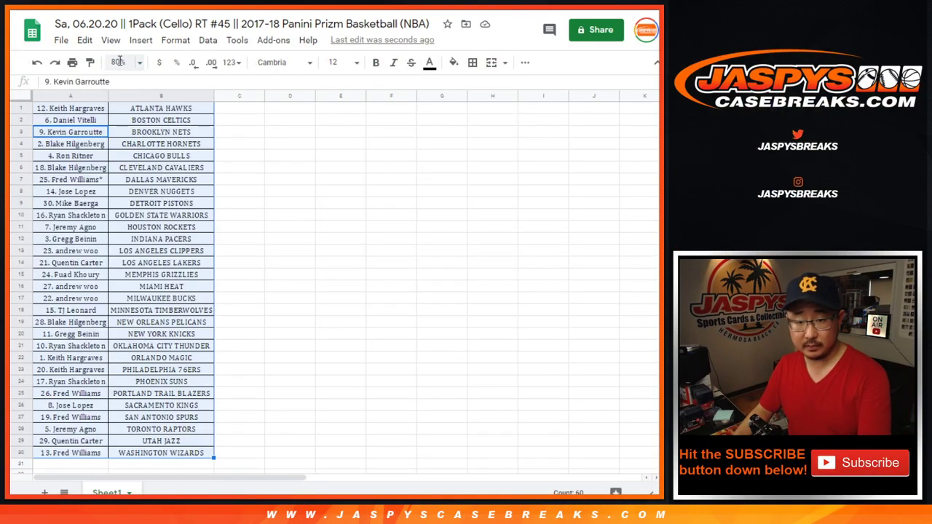
- Copy the 30 numbered participant entries from A1:A30 and paste them into the Random List Generator's input box
{"action": "left_click", "coordinate": [95, 108]}
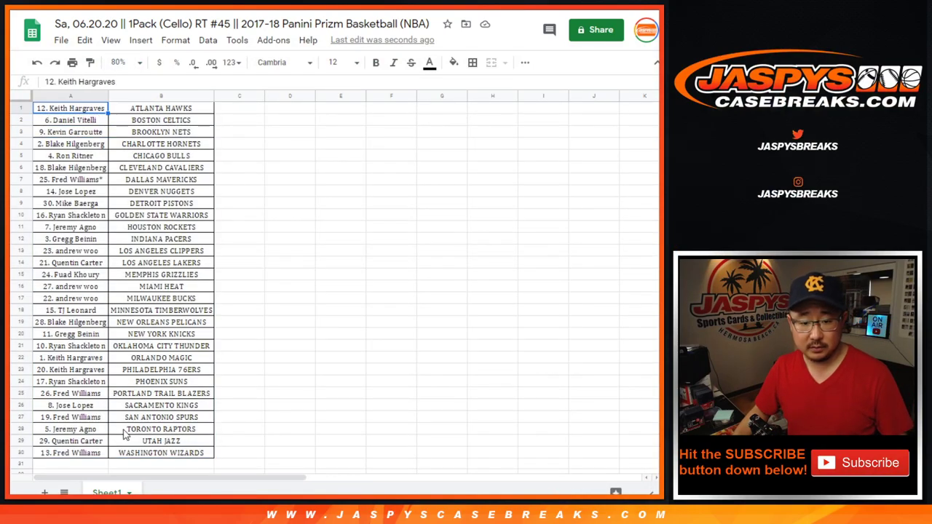
{"action": "key", "text": "ctrl+shift+Down"}
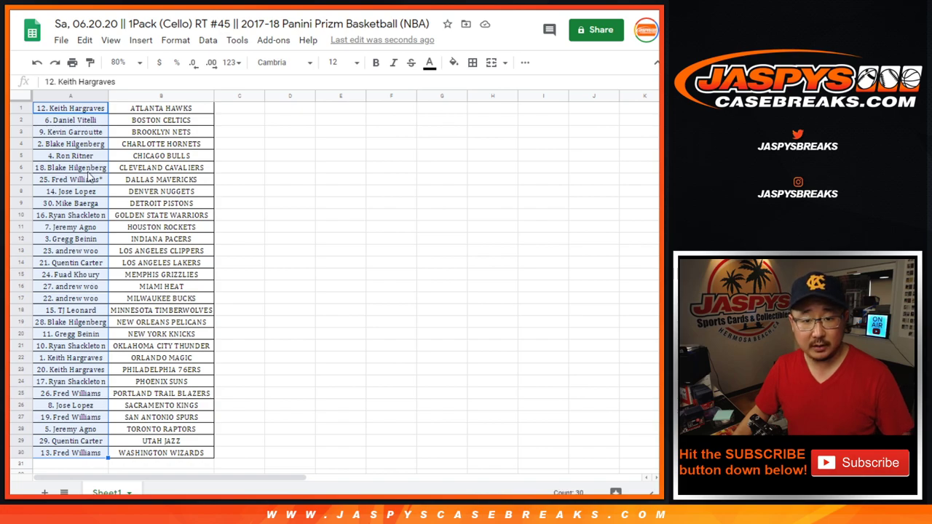
{"action": "right_click", "coordinate": [82, 149]}
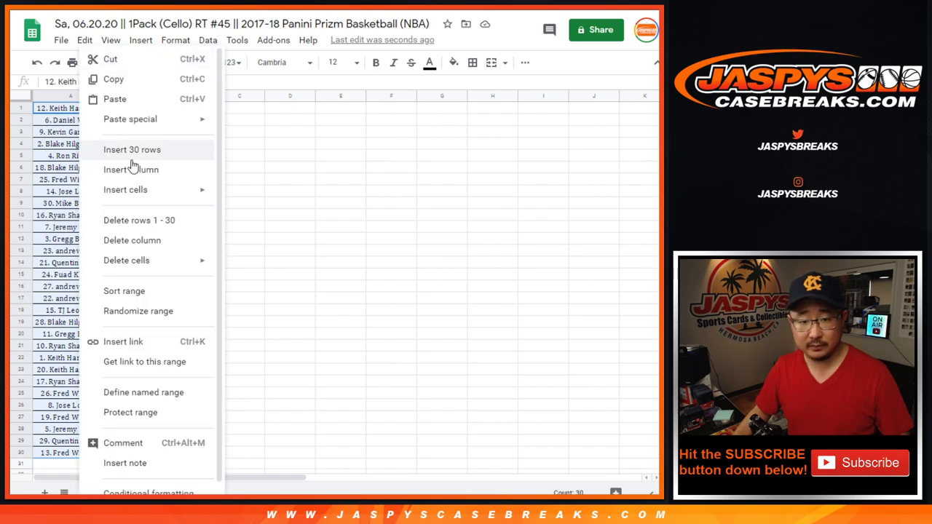
{"action": "left_click", "coordinate": [113, 79]}
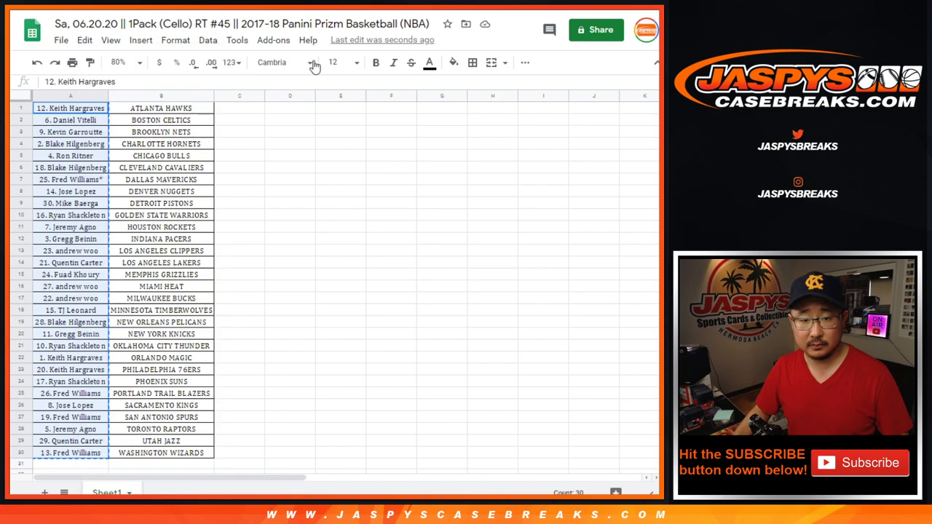
{"action": "key", "text": "ctrl+Tab"}
{"action": "left_click", "coordinate": [425, 185]}
{"action": "key", "text": "ctrl+v"}
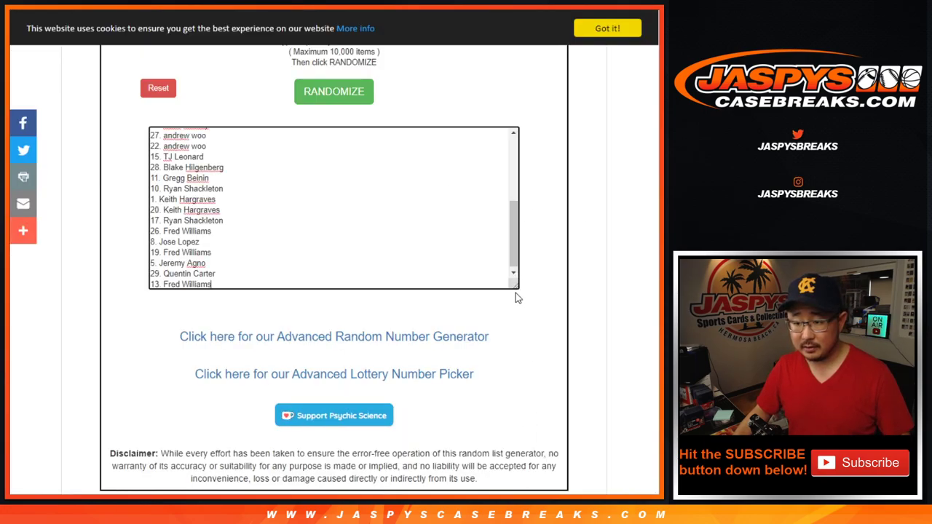
- Enlarge the input box to fit the whole participant list and turn off numbered output
{"action": "left_click_drag", "start_coordinate": [515, 288], "coordinate": [502, 478]}
{"action": "scroll", "coordinate": [546, 354], "scroll_direction": "down", "scroll_amount": 1}
{"action": "scroll", "coordinate": [550, 345], "scroll_direction": "up", "scroll_amount": 2}
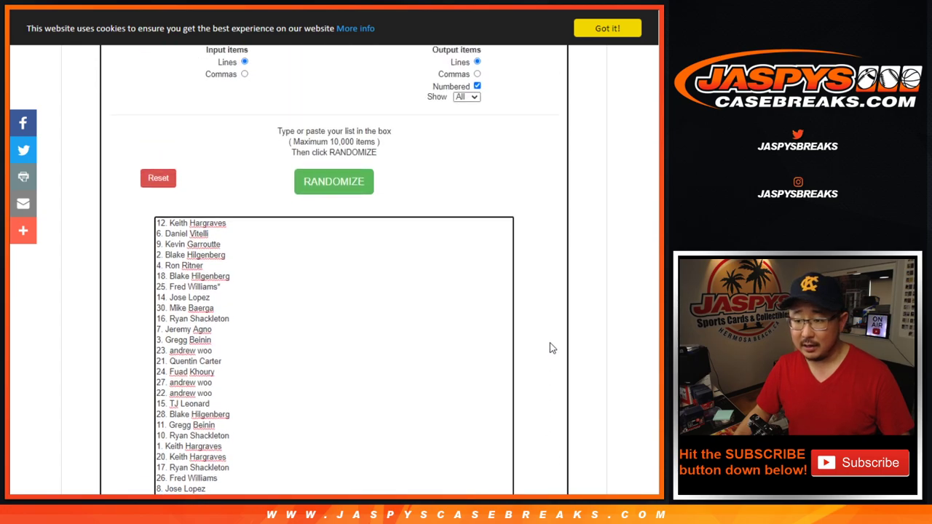
{"action": "scroll", "coordinate": [550, 348], "scroll_direction": "up", "scroll_amount": 1}
{"action": "left_click", "coordinate": [477, 184]}
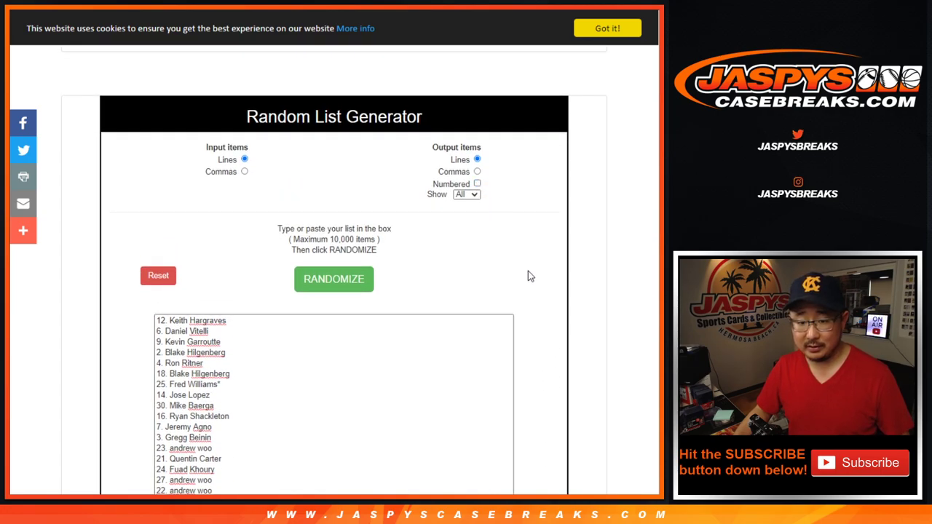
{"action": "scroll", "coordinate": [529, 275], "scroll_direction": "down", "scroll_amount": 2}
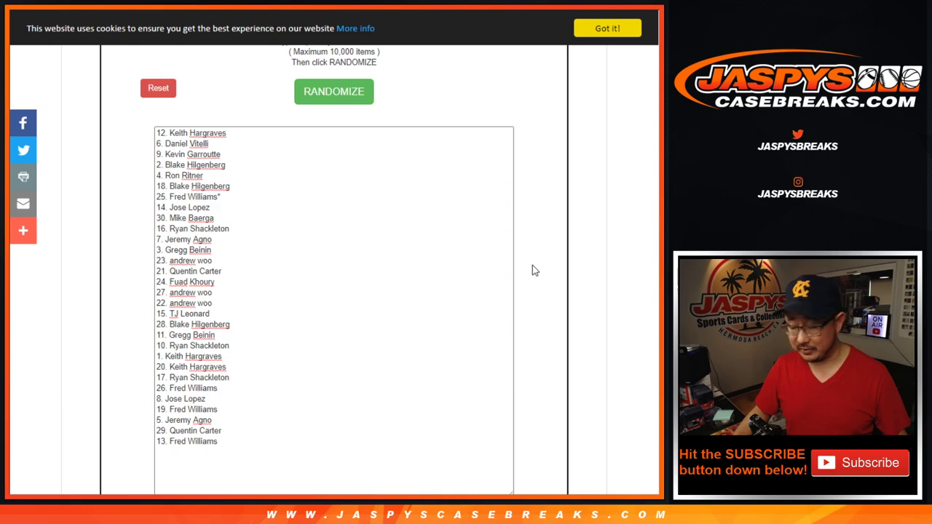
{"action": "scroll", "coordinate": [533, 269], "scroll_direction": "down", "scroll_amount": 1}
{"action": "scroll", "coordinate": [532, 268], "scroll_direction": "up", "scroll_amount": 1}
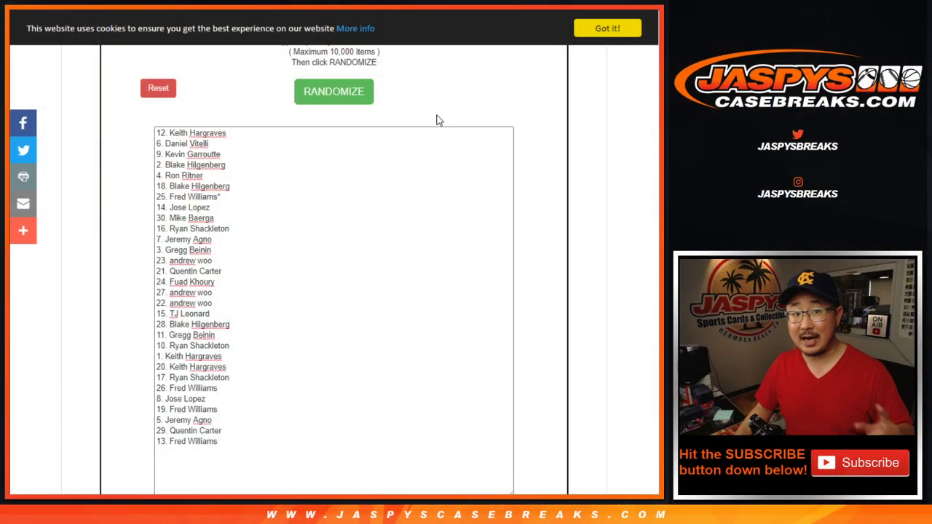
- Randomize the participant list nine times in a row
{"action": "left_click", "coordinate": [325, 92]}
{"action": "left_click", "coordinate": [331, 96]}
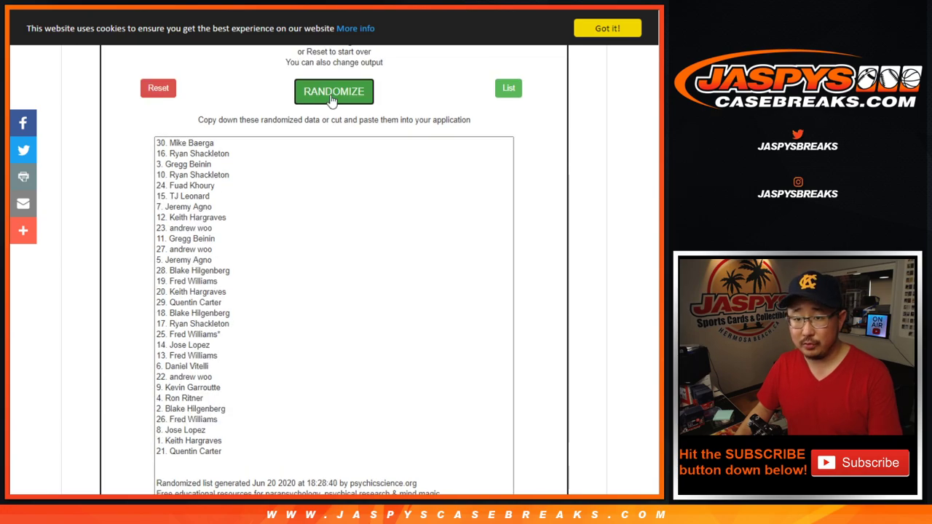
{"action": "left_click", "coordinate": [331, 98]}
{"action": "left_click", "coordinate": [331, 98]}
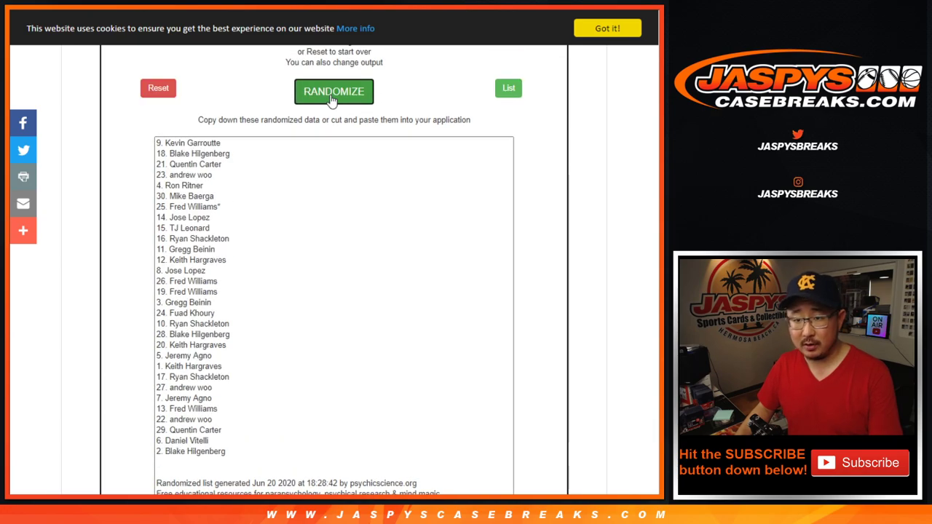
{"action": "left_click", "coordinate": [331, 99]}
{"action": "left_click", "coordinate": [332, 97]}
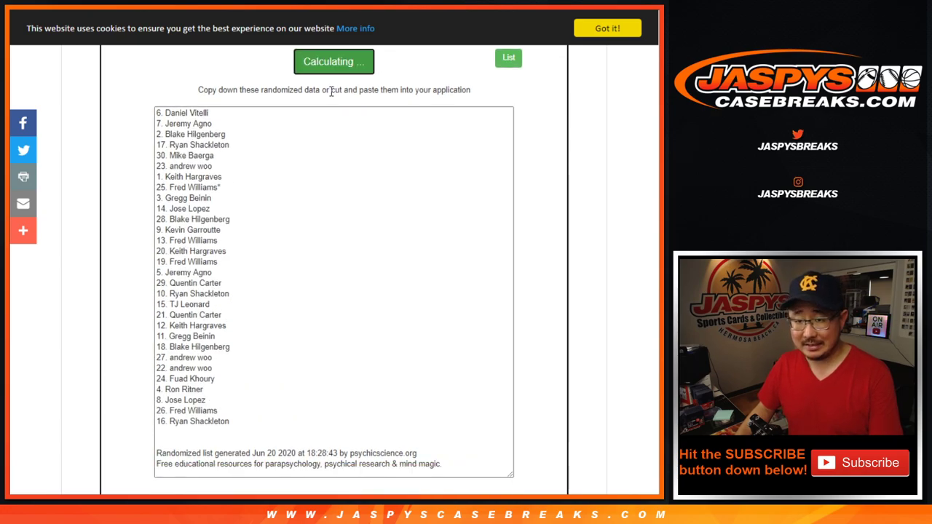
{"action": "left_click", "coordinate": [331, 97]}
{"action": "left_click", "coordinate": [331, 98]}
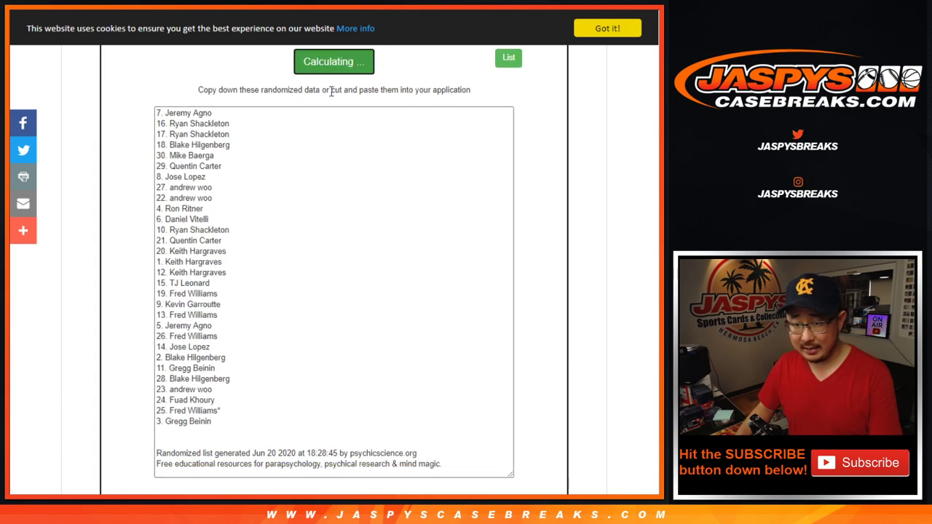
{"action": "left_click", "coordinate": [331, 97]}
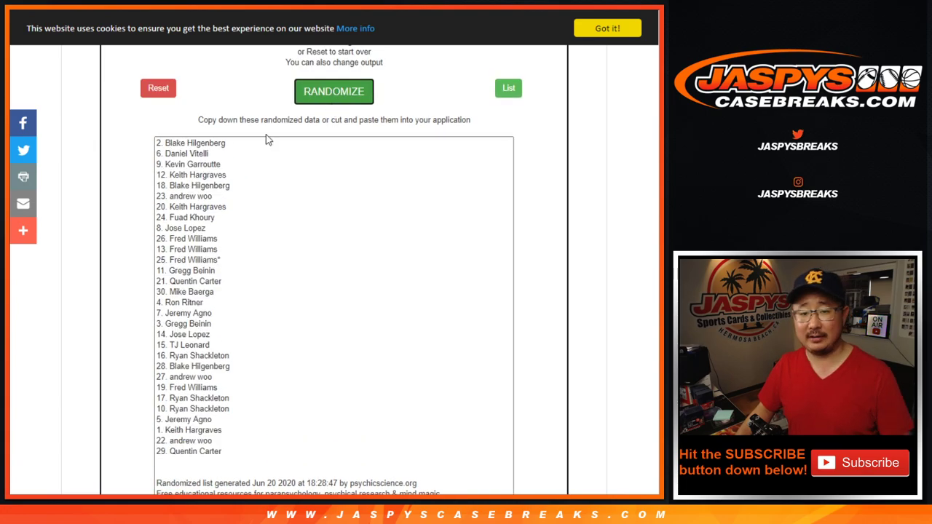
- Highlight the first ten entries of the randomized participant list and review the results
{"action": "left_click_drag", "start_coordinate": [158, 143], "coordinate": [191, 234]}
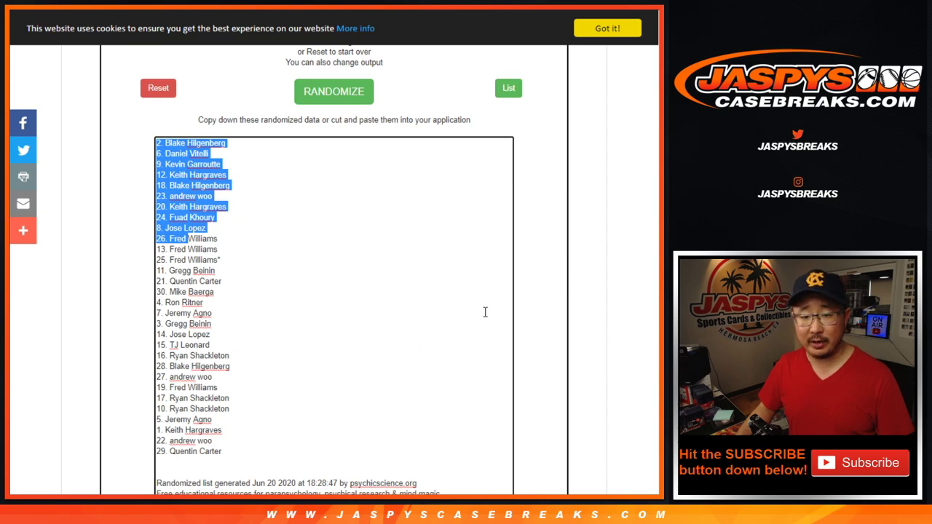
{"action": "scroll", "coordinate": [573, 289], "scroll_direction": "down", "scroll_amount": 3}
{"action": "scroll", "coordinate": [379, 245], "scroll_direction": "up", "scroll_amount": 4}
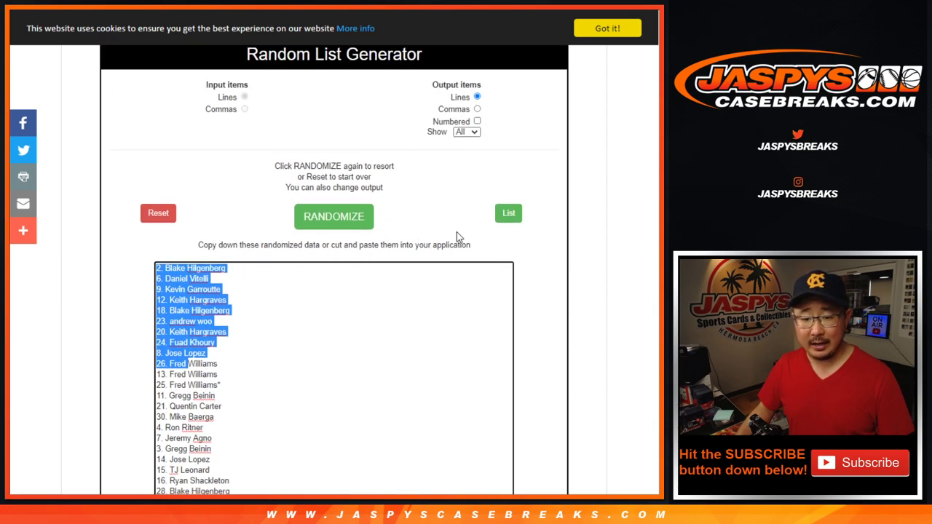
{"action": "scroll", "coordinate": [424, 293], "scroll_direction": "down", "scroll_amount": 2}
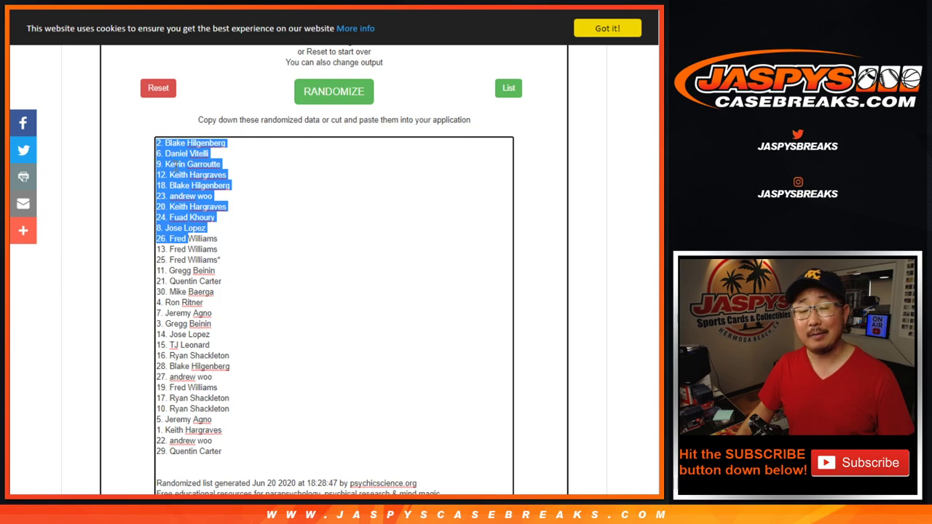